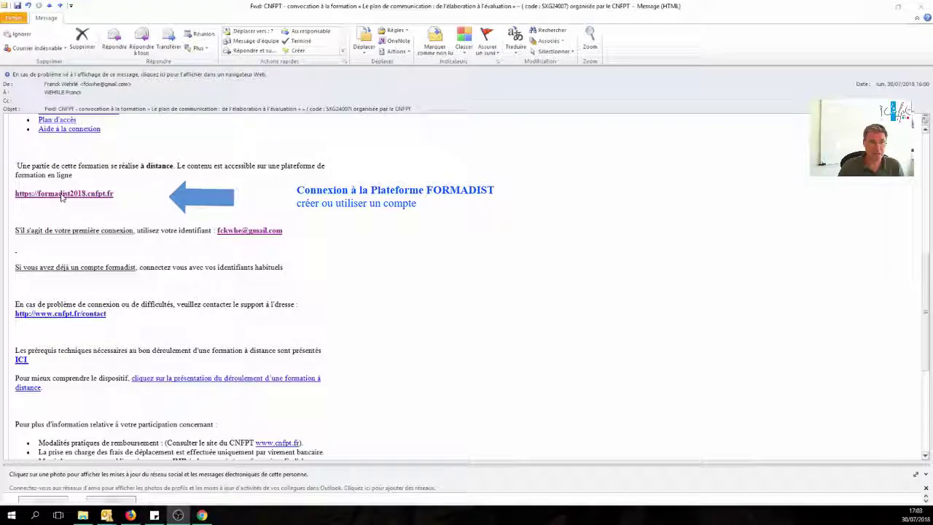
Follow the Formadist link, start 'Créer mon compte' and enter the user's first name.
click(62, 196)
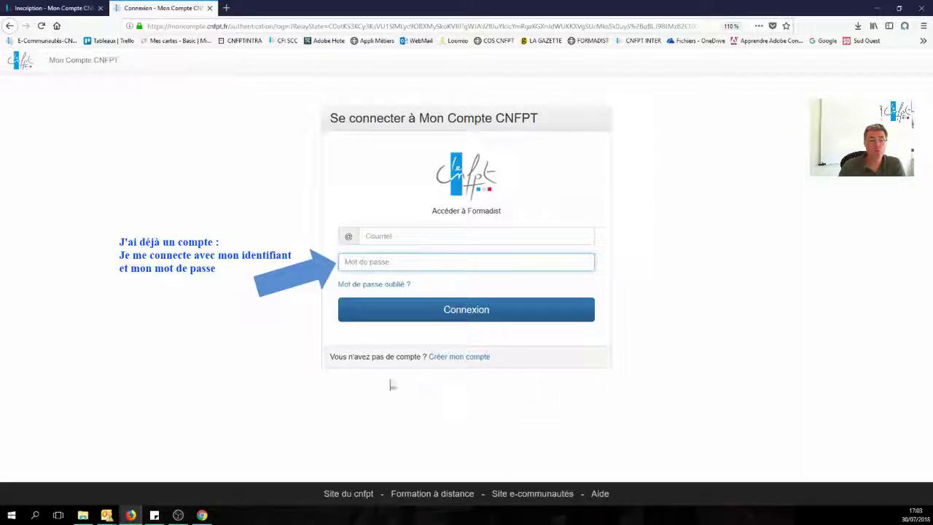
click(462, 357)
click(411, 220)
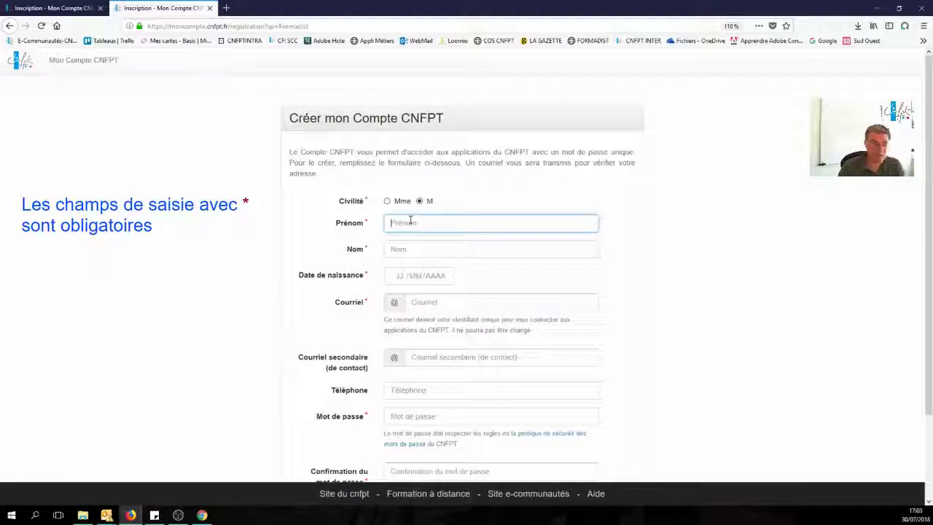
text(Franck)
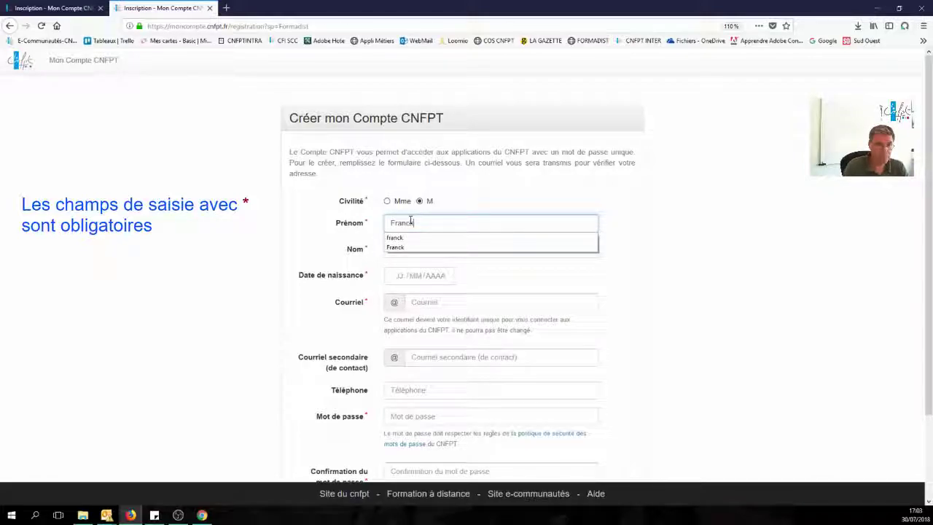
click(373, 204)
Enter the user's surname and date of birth, then place the cursor in the Courriel field.
click(412, 249)
text(Student)
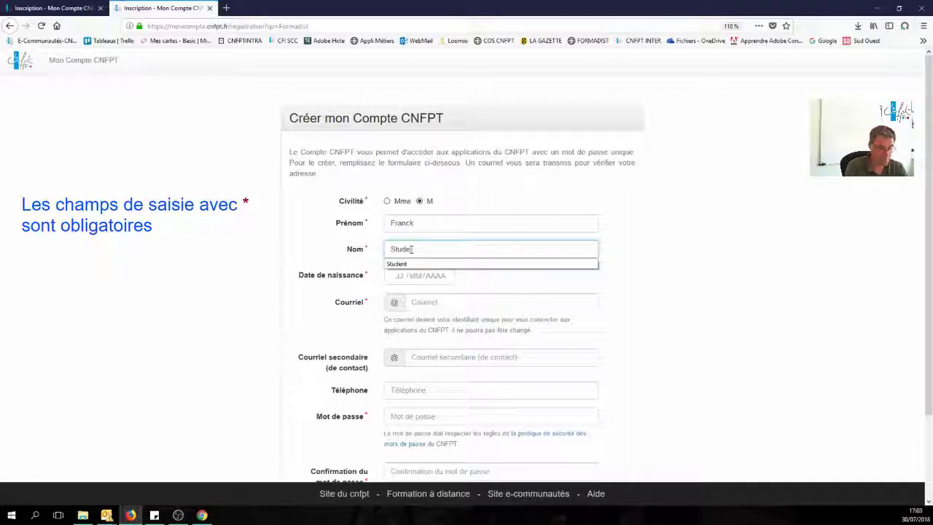
click(396, 274)
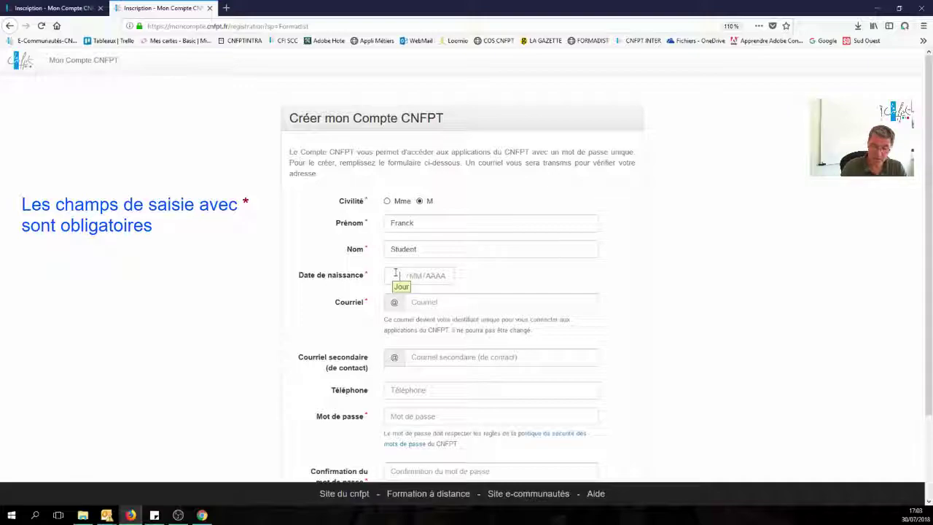
text(2)
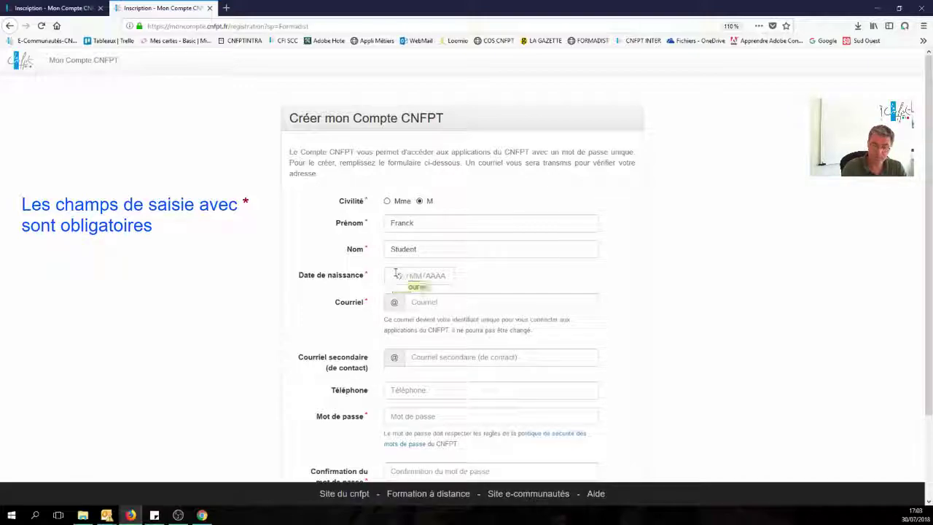
text(7 / 08 / 1978)
click(428, 305)
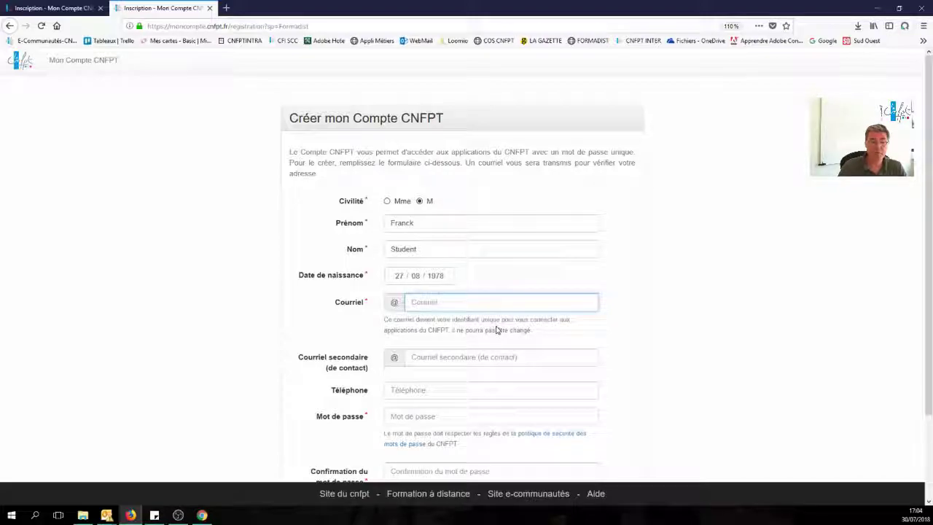
click(120, 511)
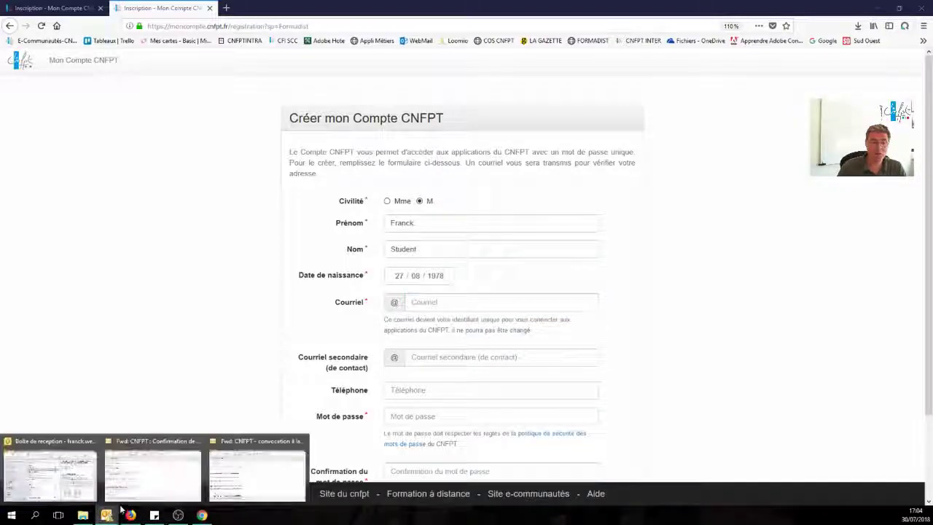
Copy the identifier e-mail address from the CNFPT convocation message and return to Firefox.
click(257, 477)
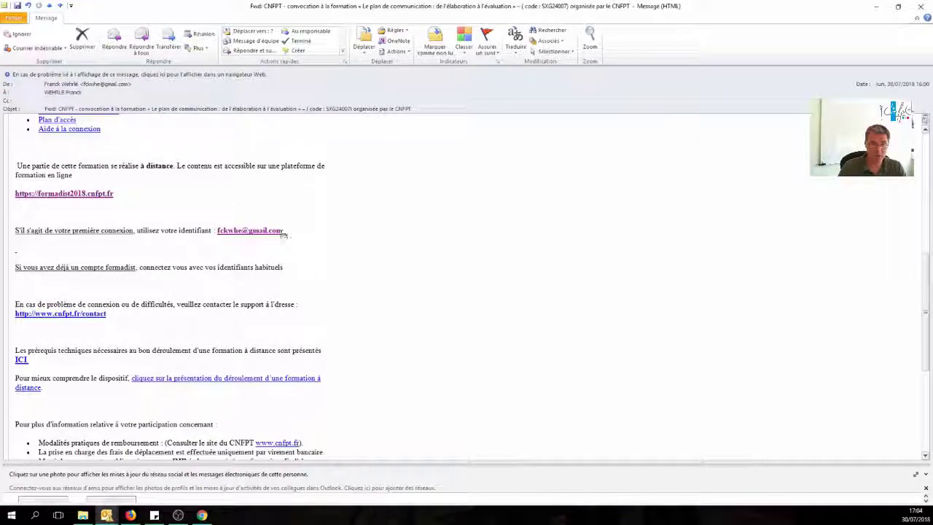
drag(284, 231, 218, 230)
right_click(225, 232)
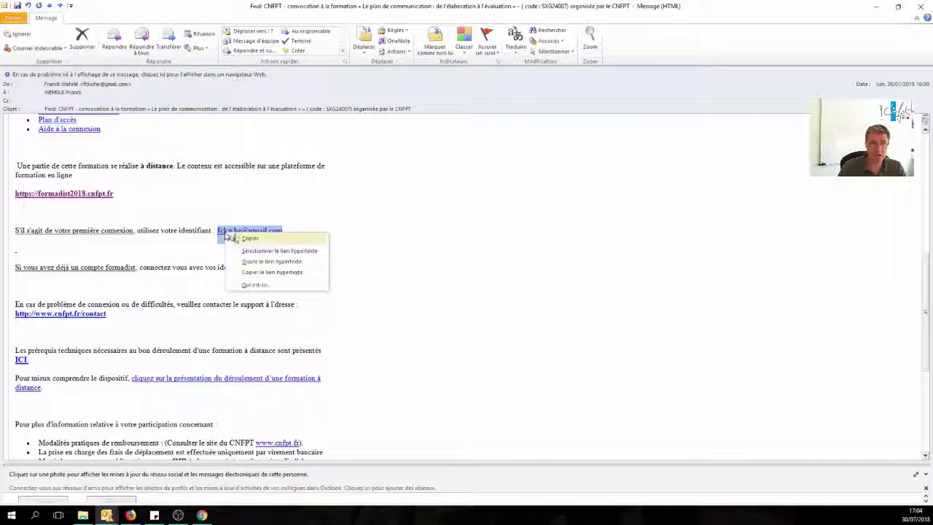
click(250, 239)
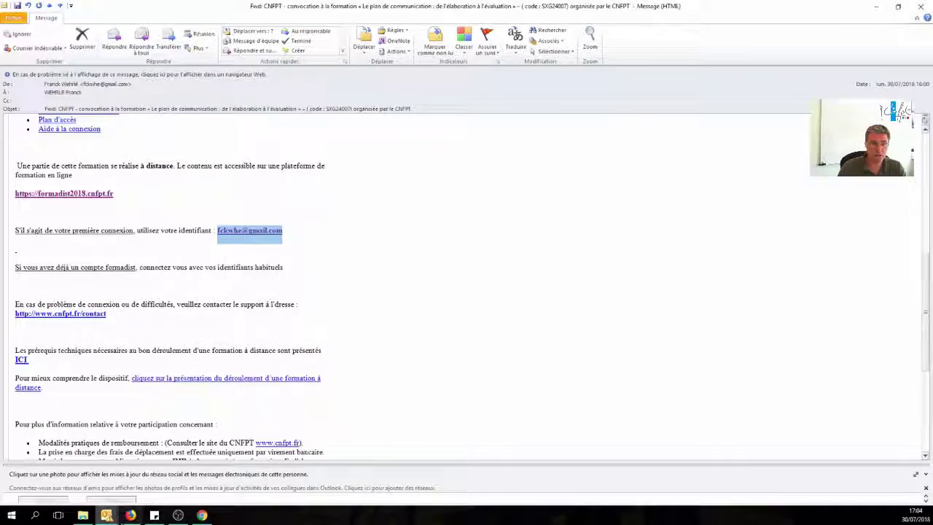
click(131, 515)
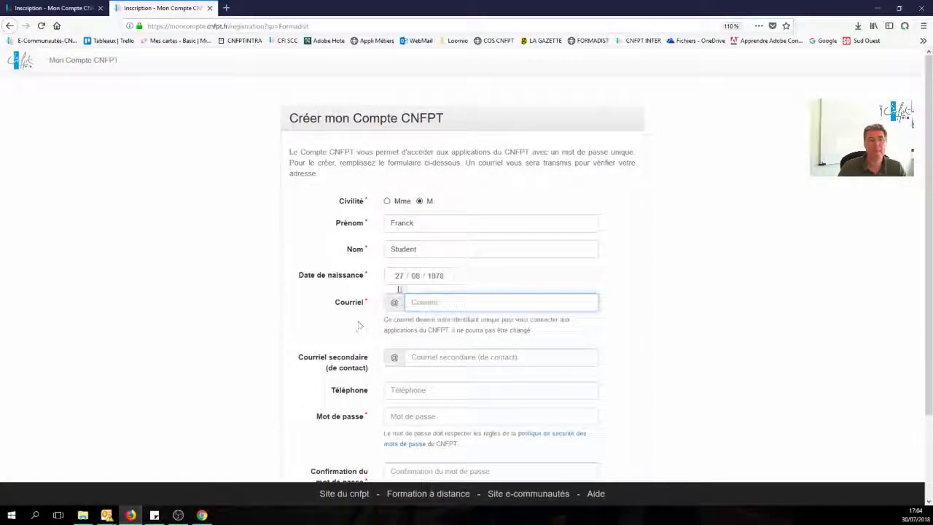
Paste the copied identifier address into the Courriel field.
right_click(441, 302)
click(467, 331)
click(495, 303)
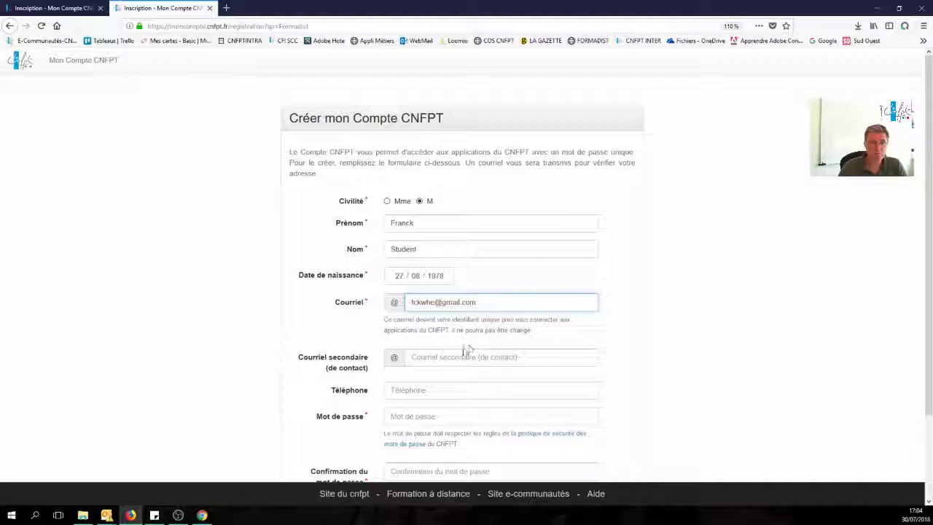
Type the account password in Mot de passe and again in the confirmation field.
click(406, 416)
click(410, 415)
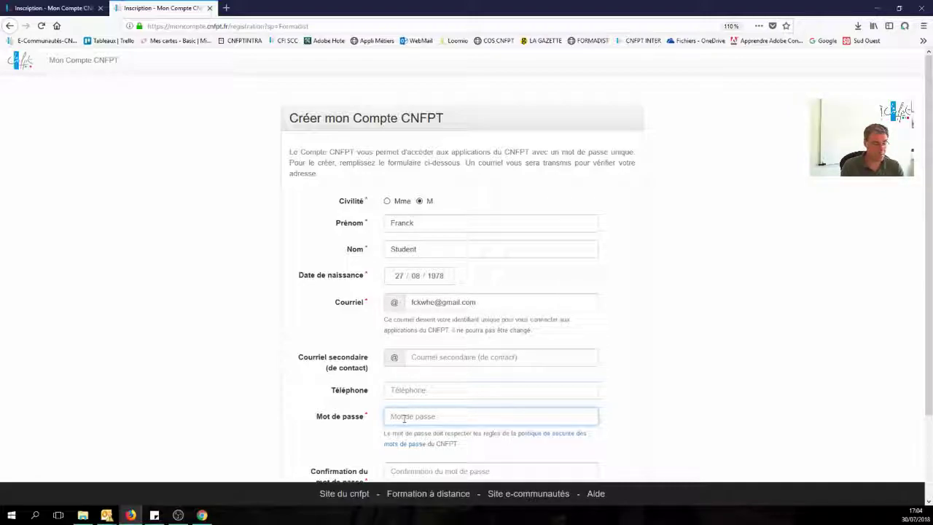
text(aa)
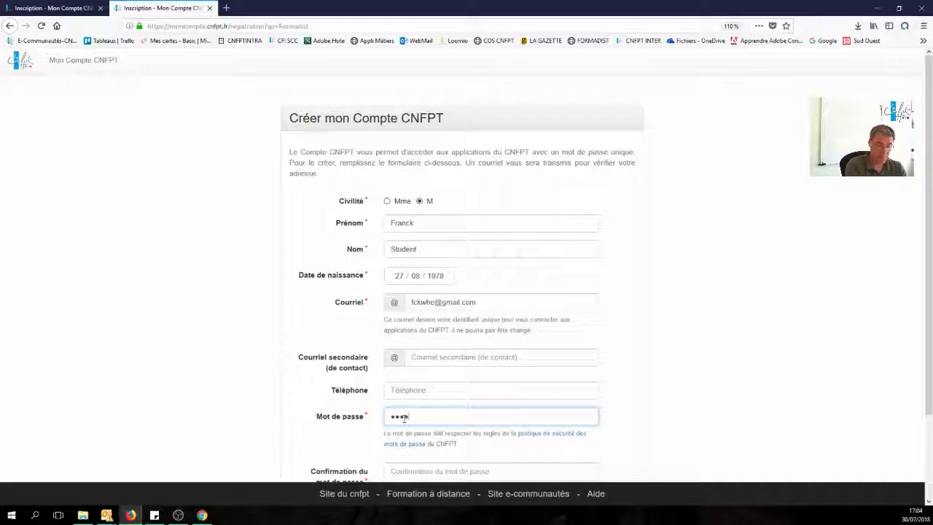
text(aaa)
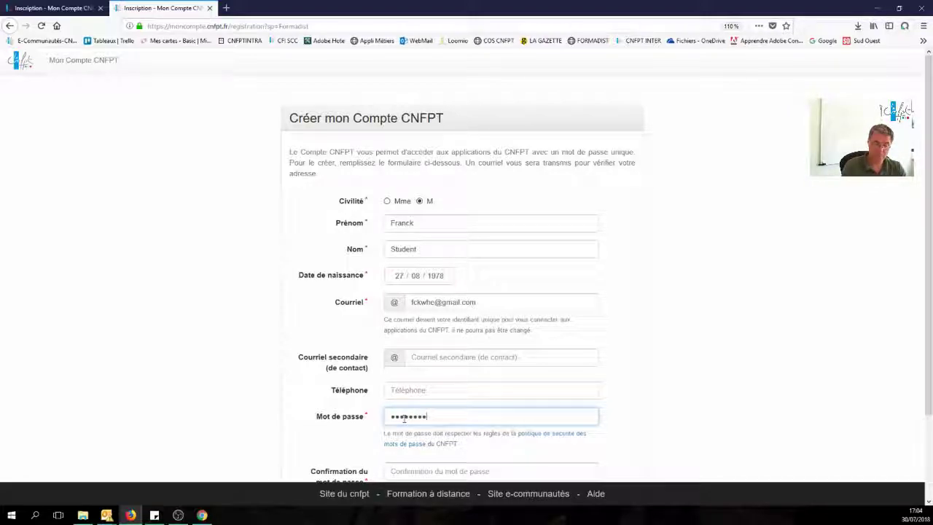
scroll(405, 419, down, 1)
click(408, 416)
click(412, 414)
text(a)
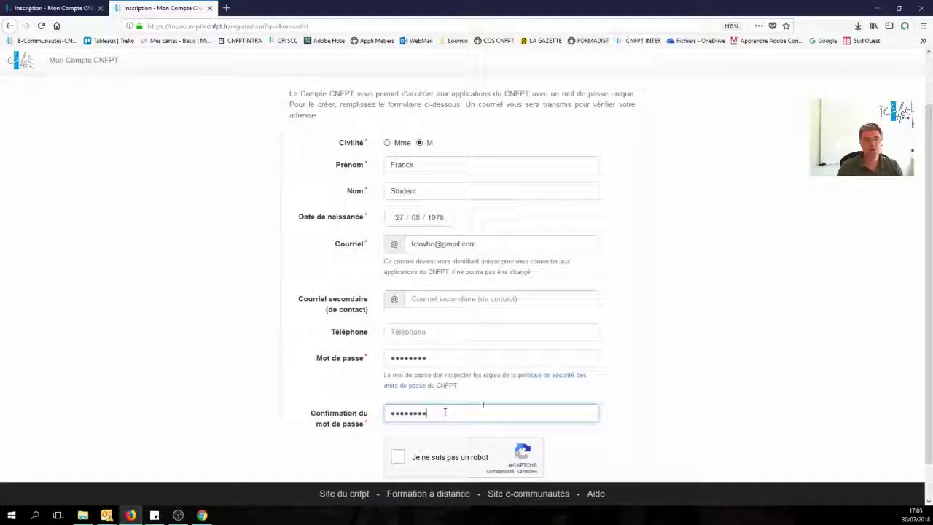
scroll(467, 410, down, 1)
Tick the reCAPTCHA box and select the three vehicle tiles in the first challenge.
click(398, 418)
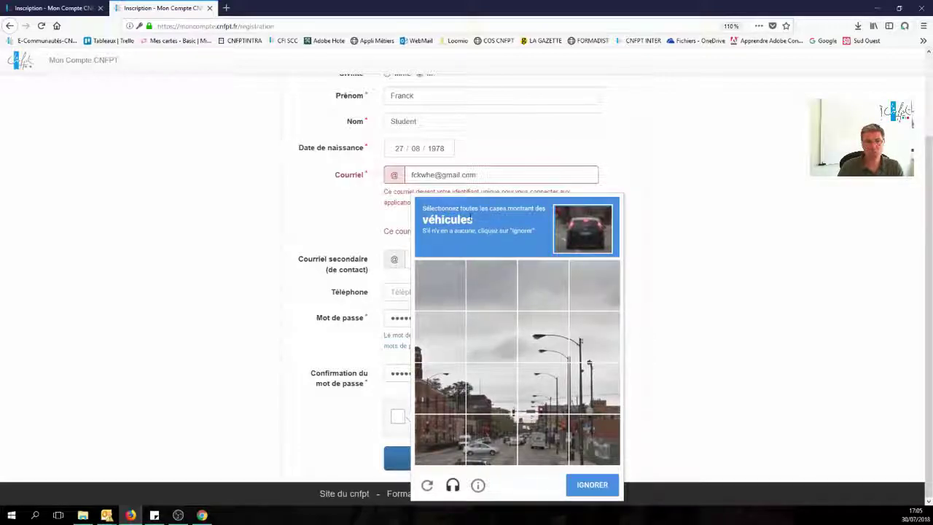
click(451, 450)
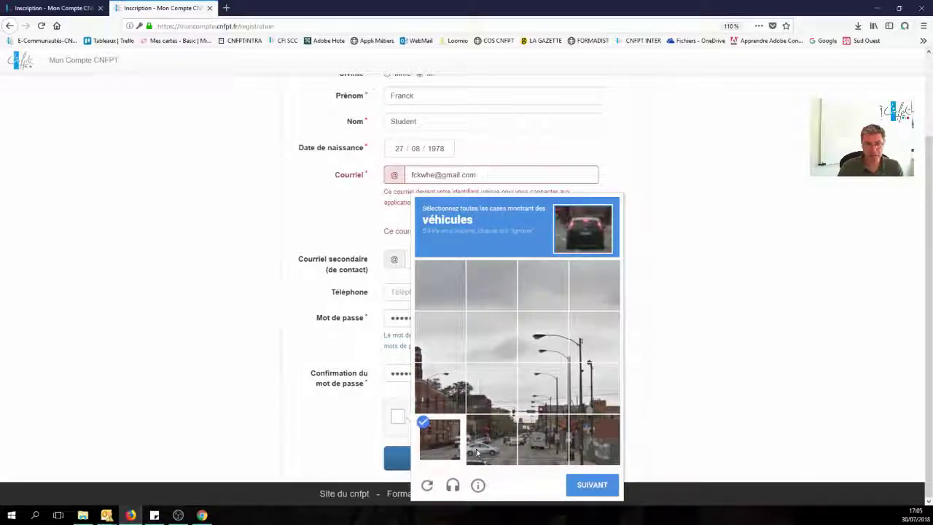
click(478, 452)
click(536, 444)
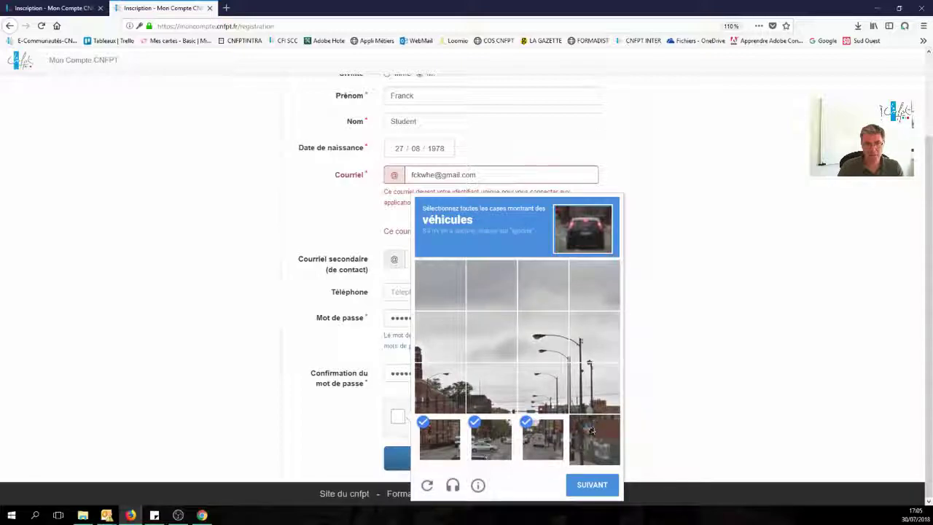
click(593, 486)
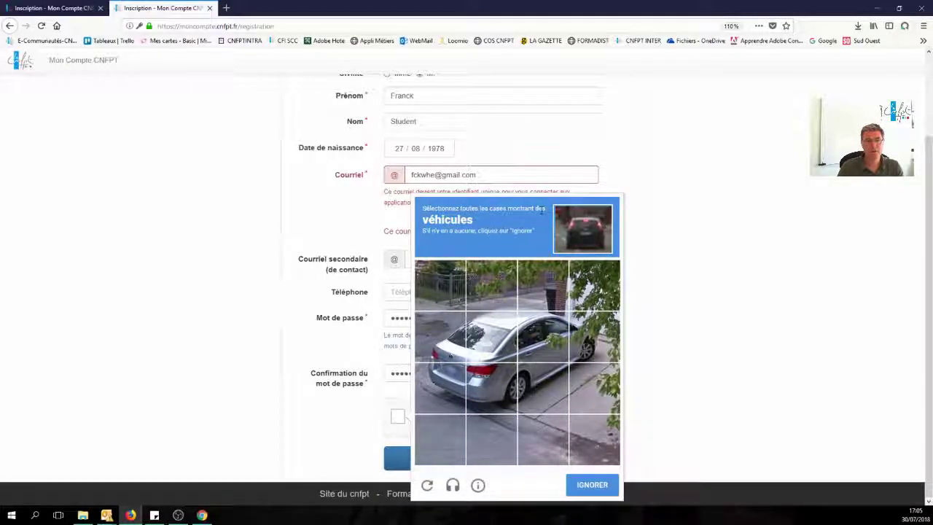
Select all seven car tiles in the second challenge and submit with Valider.
click(495, 334)
click(441, 337)
click(440, 388)
click(492, 388)
click(552, 382)
click(548, 342)
click(595, 345)
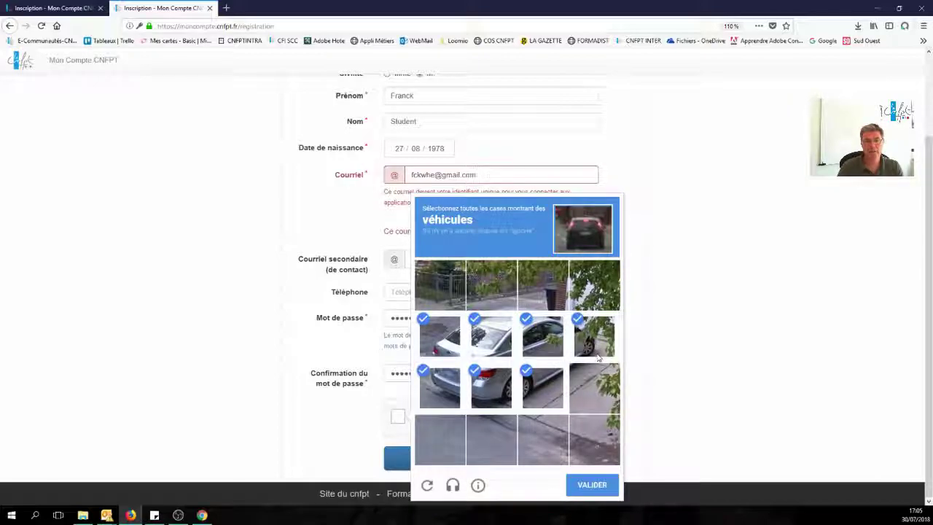
click(596, 487)
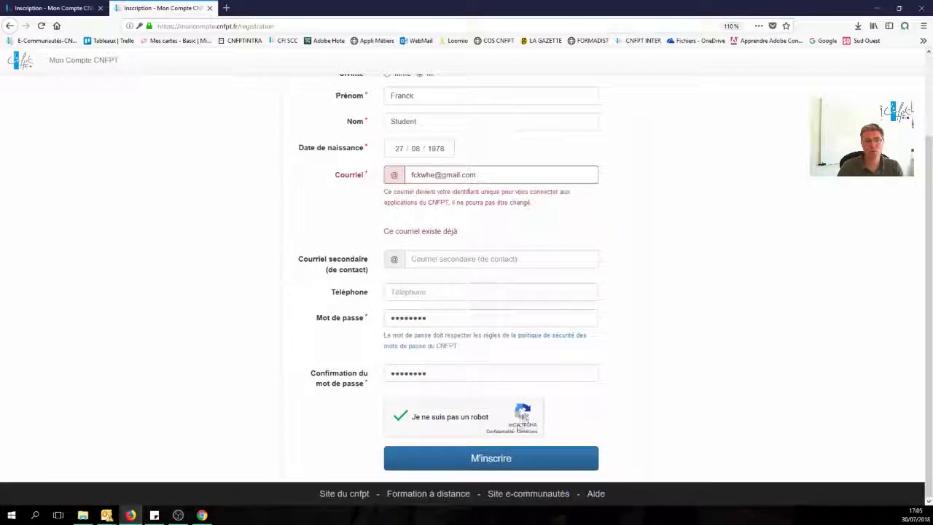
Submit the form with M'inscrire and bring the Gmail inbox forward in Chrome.
click(496, 459)
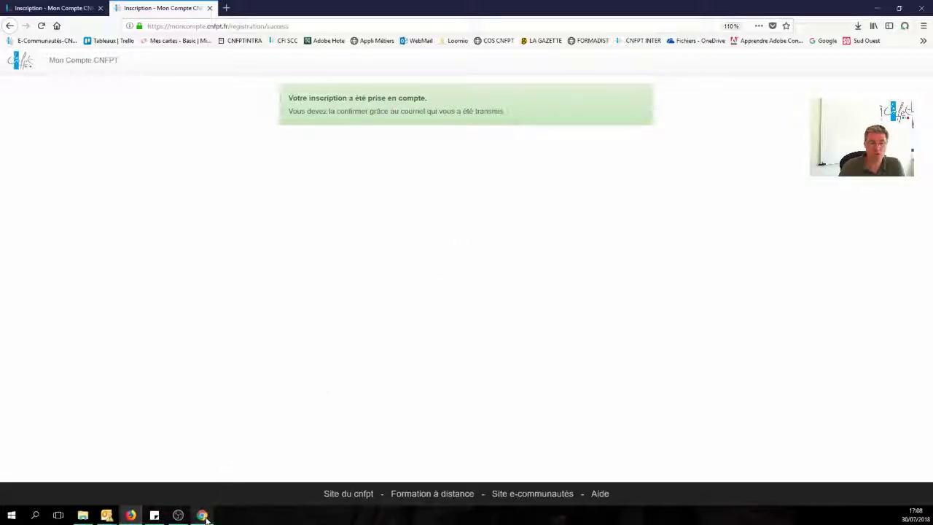
click(202, 515)
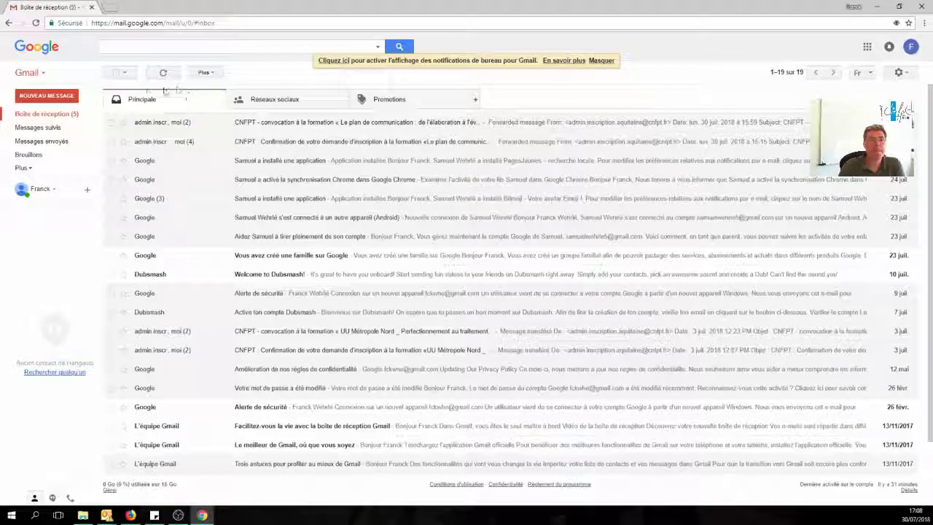
Refresh Gmail, open 'Mon Compte CNFPT - Confirmation de votre inscription' and follow its link.
click(163, 72)
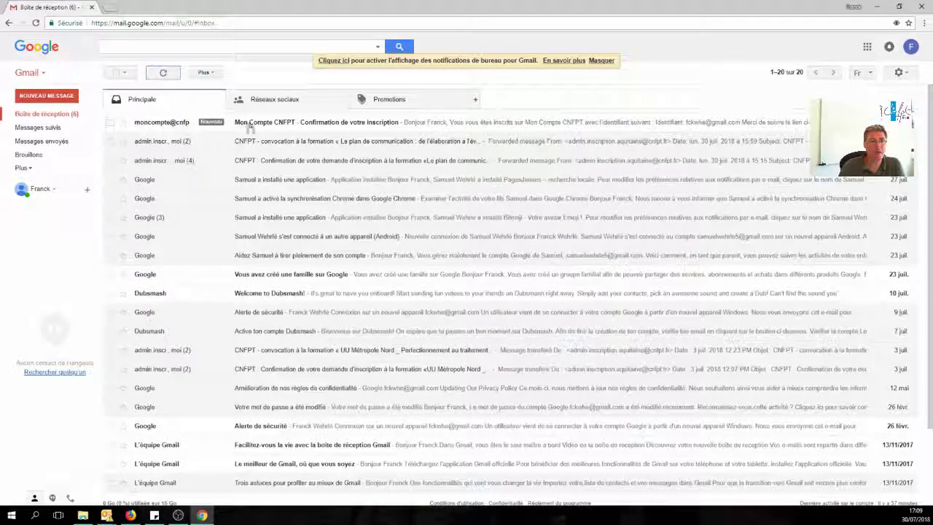
click(280, 126)
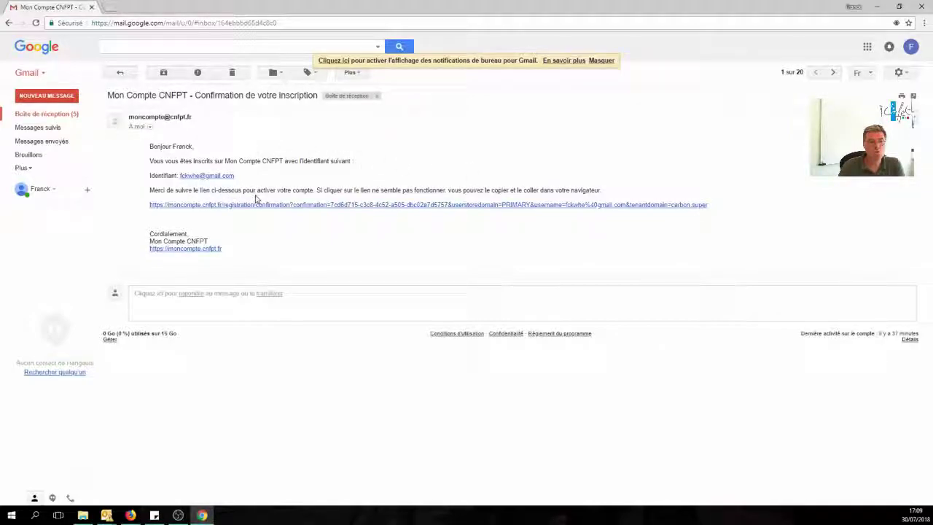
click(383, 209)
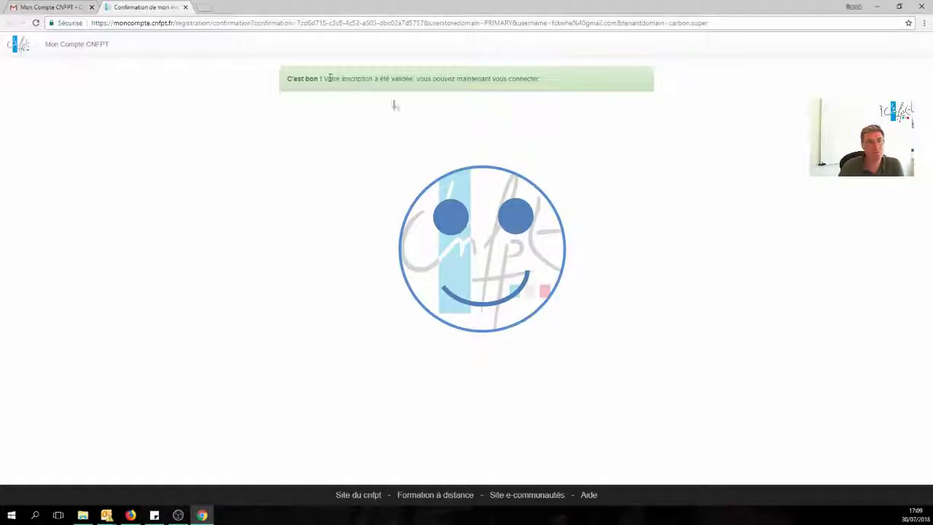
Log in on the Mon Compte CNFPT page with the registered Gmail address and the account password.
click(74, 48)
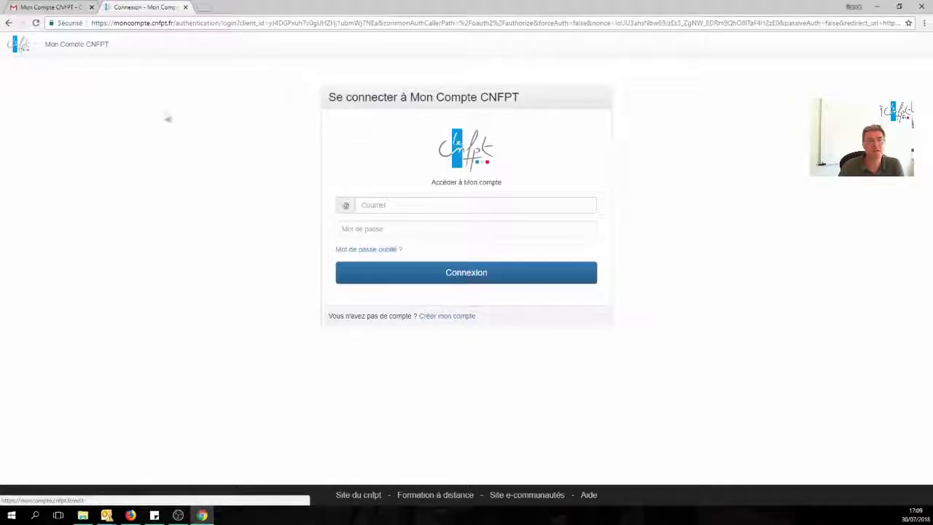
click(401, 201)
click(380, 191)
click(369, 203)
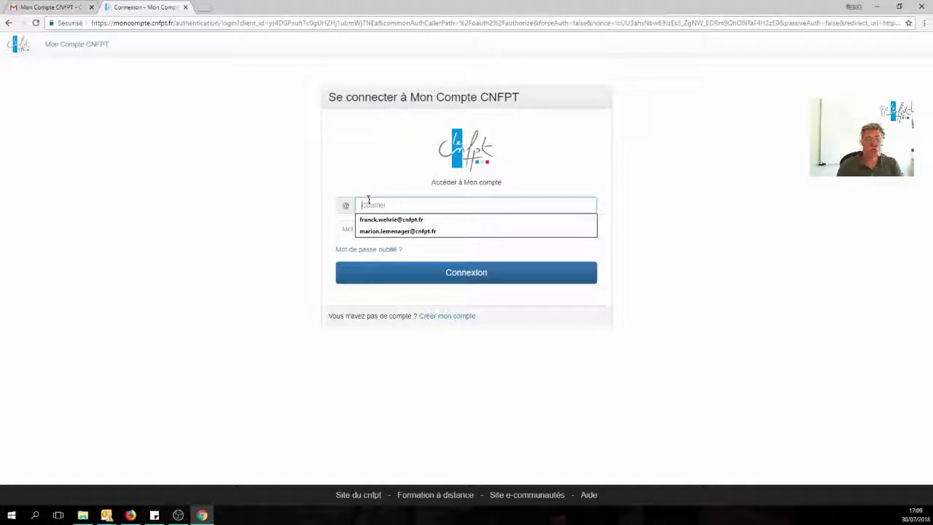
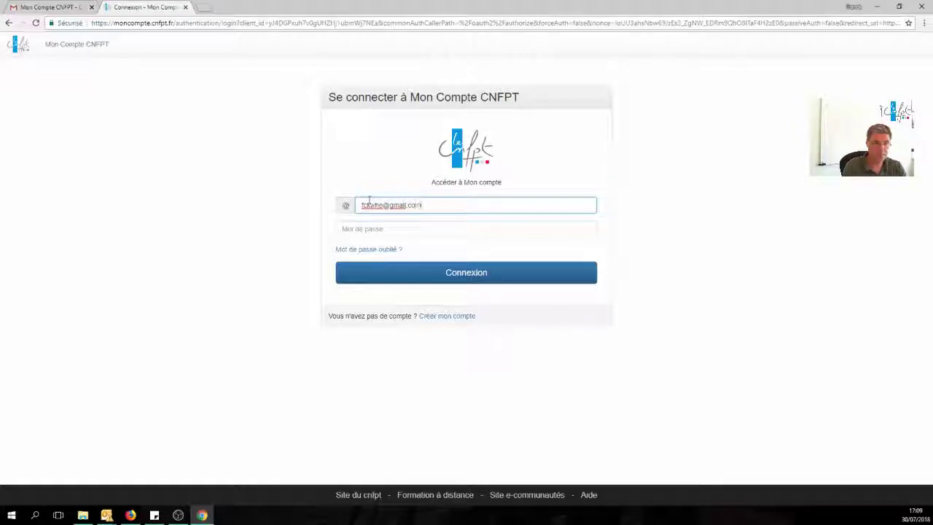
click(357, 231)
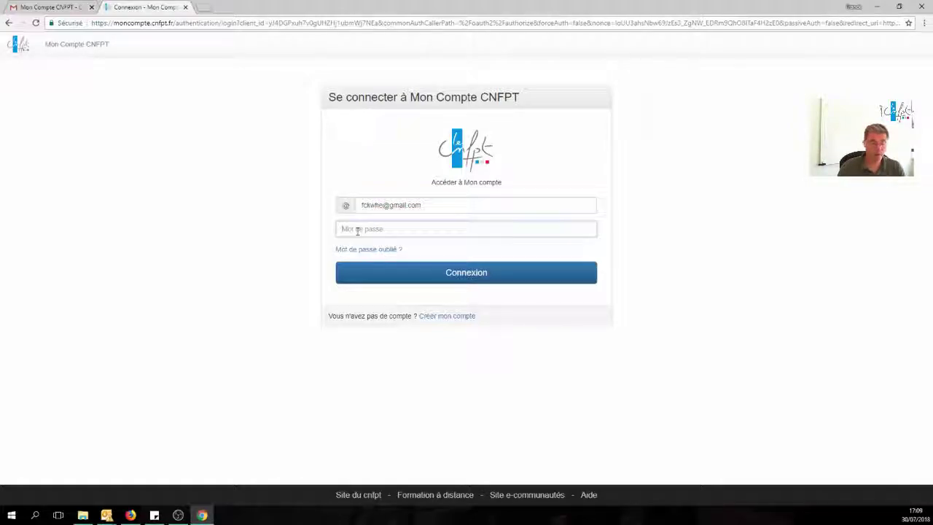
text(•••••••••)
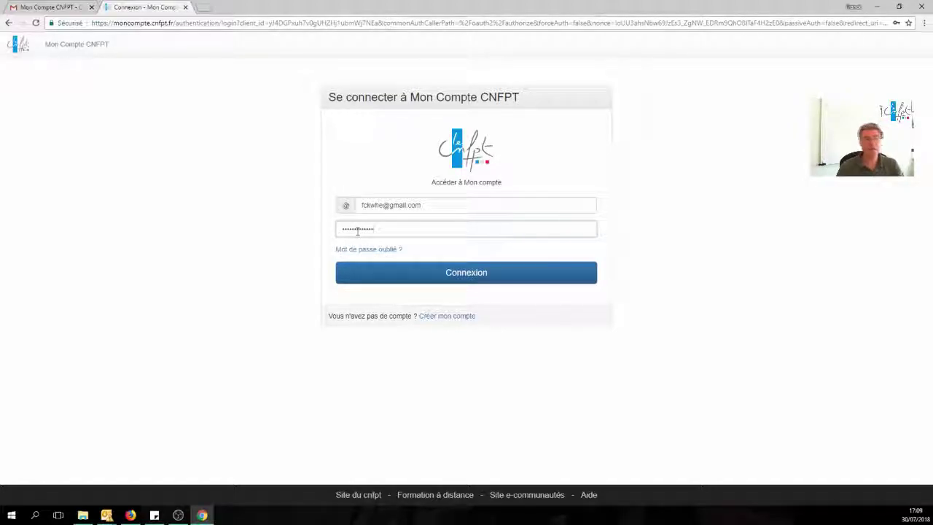
click(475, 274)
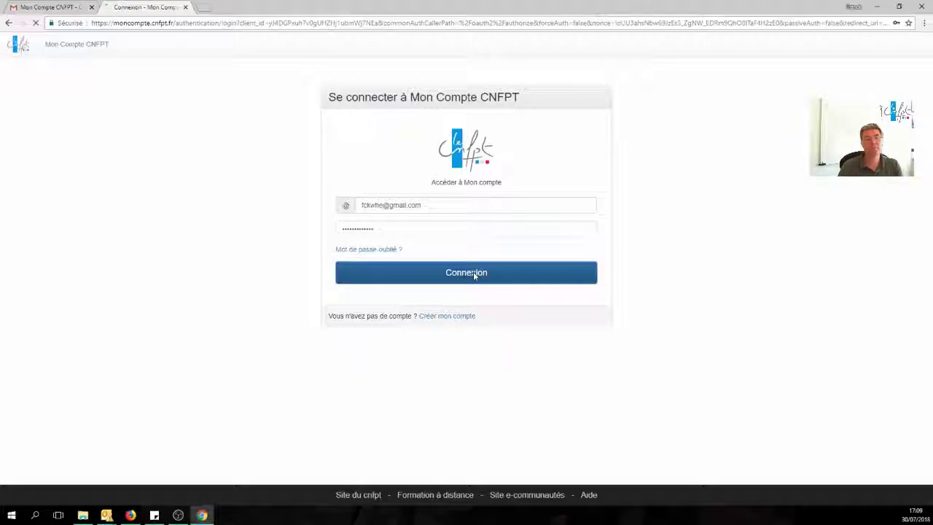